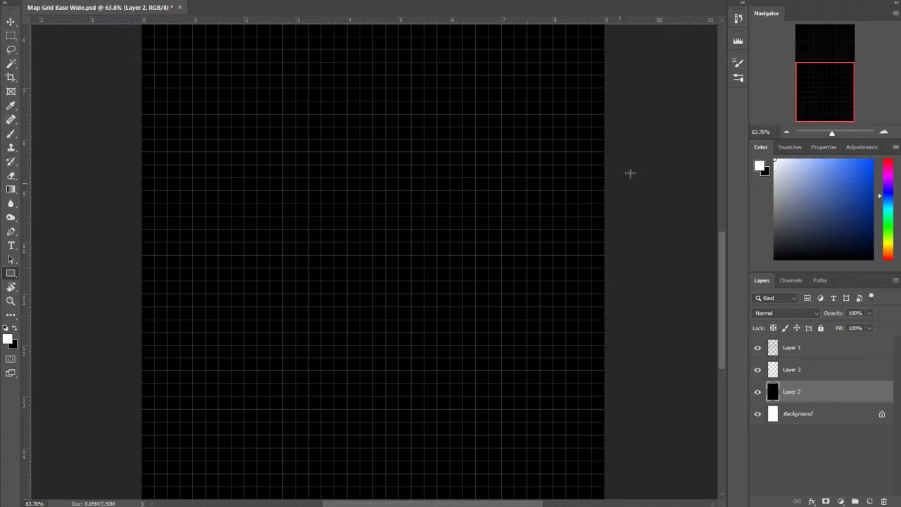
{"action": "mouse_move", "coordinate": [821, 94]}
{"action": "left_mouse_down"}
{"action": "mouse_move", "coordinate": [825, 40]}
{"action": "mouse_move", "coordinate": [822, 95]}
{"action": "left_mouse_up"}
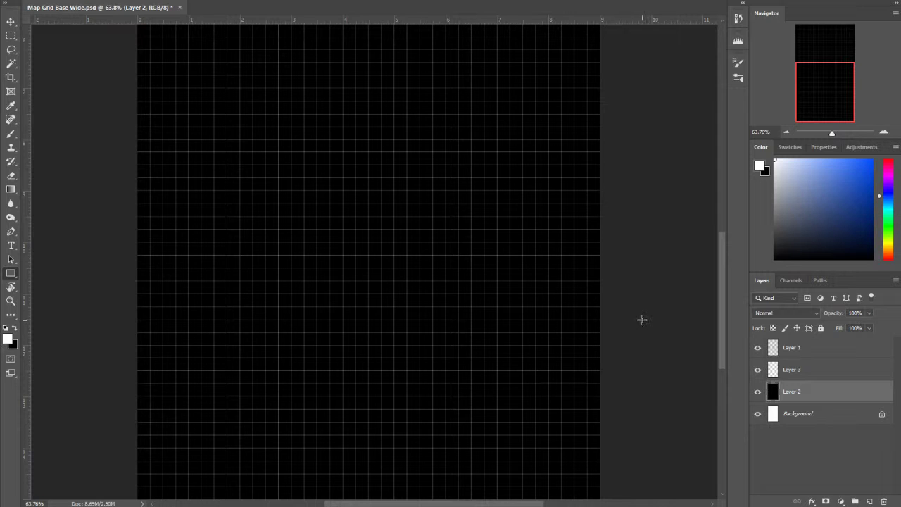
{"action": "key", "text": "ctrl+s"}
{"action": "key", "text": "ctrl+s"}
{"action": "key", "text": "ctrl+s"}
{"action": "key", "text": "ctrl+s"}
{"action": "left_click_drag", "start_coordinate": [316, 485], "coordinate": [326, 481]}
{"action": "right_click", "coordinate": [316, 485]}
{"action": "left_click", "coordinate": [317, 486]}
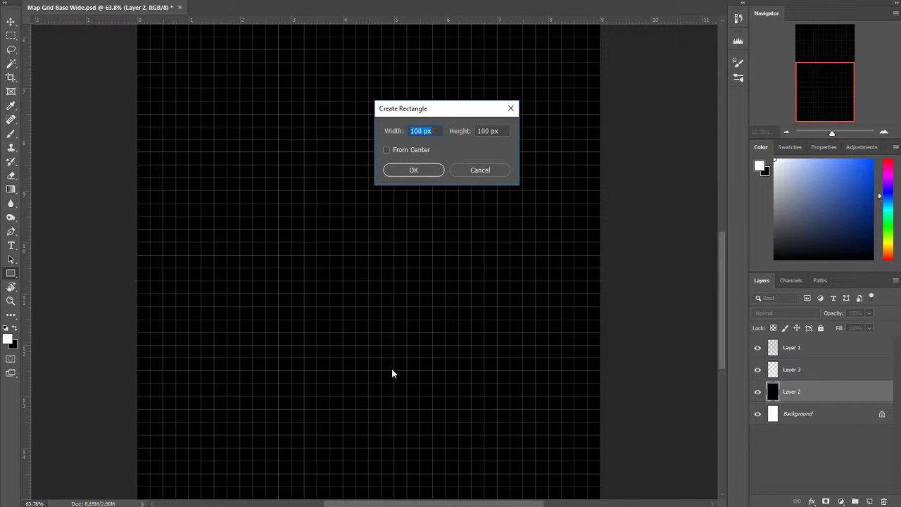
{"action": "left_click", "coordinate": [487, 170]}
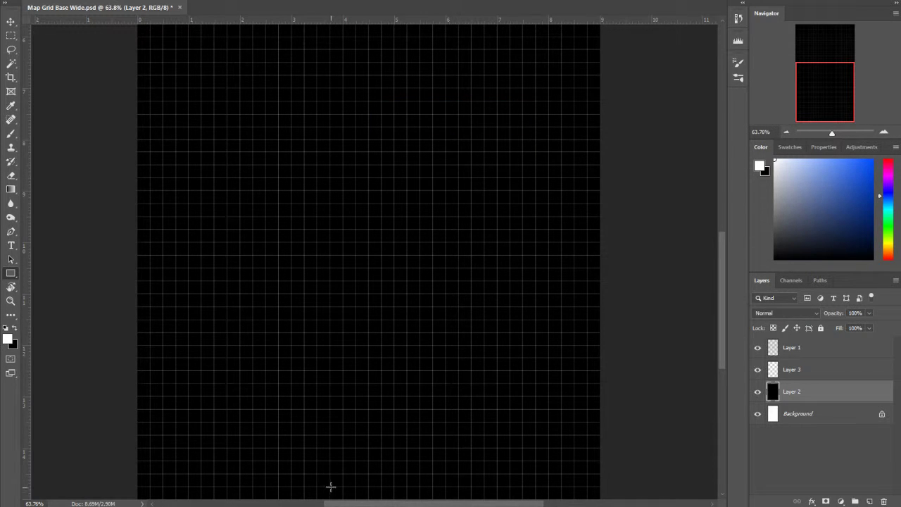
Draw a vertical white entrance corridor on Layer 2, two grid squares wide and eight tall, with small door stubs near its upper end
{"action": "left_click_drag", "start_coordinate": [329, 486], "coordinate": [432, 475]}
{"action": "left_click_drag", "start_coordinate": [432, 475], "coordinate": [431, 476]}
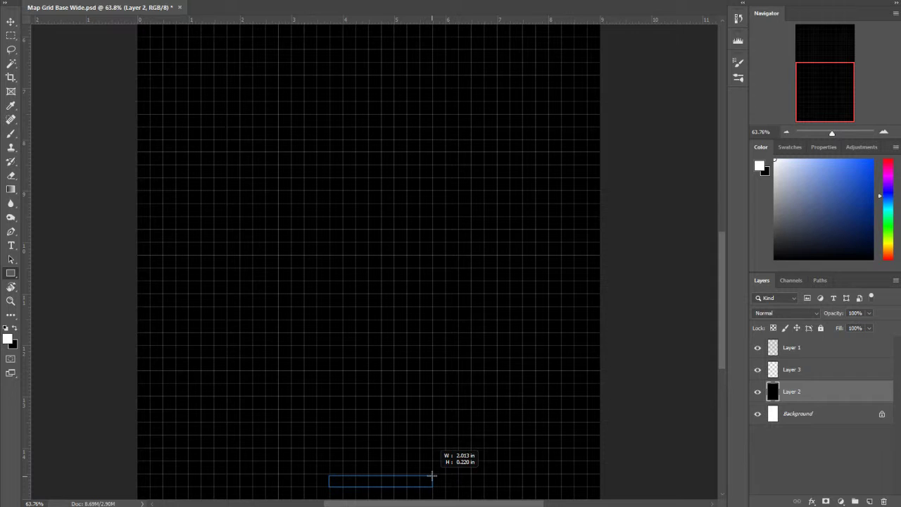
{"action": "left_click_drag", "start_coordinate": [432, 476], "coordinate": [433, 446]}
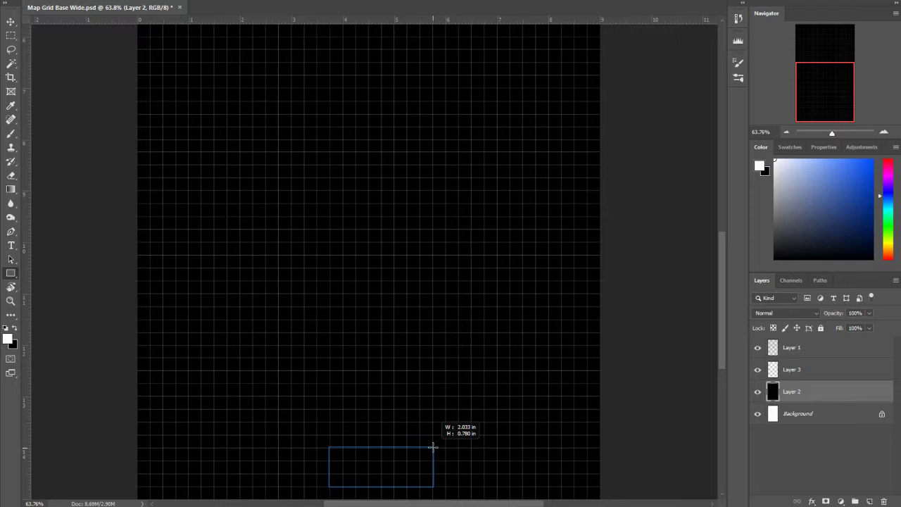
{"action": "left_click_drag", "start_coordinate": [433, 446], "coordinate": [356, 383]}
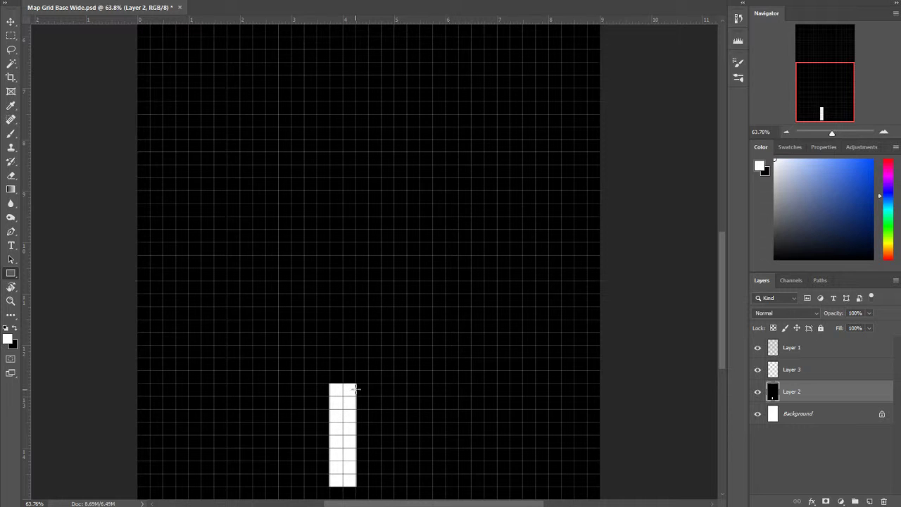
{"action": "mouse_move", "coordinate": [356, 395]}
{"action": "left_mouse_down"}
{"action": "mouse_move", "coordinate": [352, 381]}
{"action": "mouse_move", "coordinate": [331, 378]}
{"action": "mouse_move", "coordinate": [326, 402]}
{"action": "mouse_move", "coordinate": [363, 408]}
{"action": "left_mouse_up"}
Draw an L-shaped side passage leading left and up from the corridor's upper end to a room six grid squares wide and four high
{"action": "left_click_drag", "start_coordinate": [331, 403], "coordinate": [279, 384]}
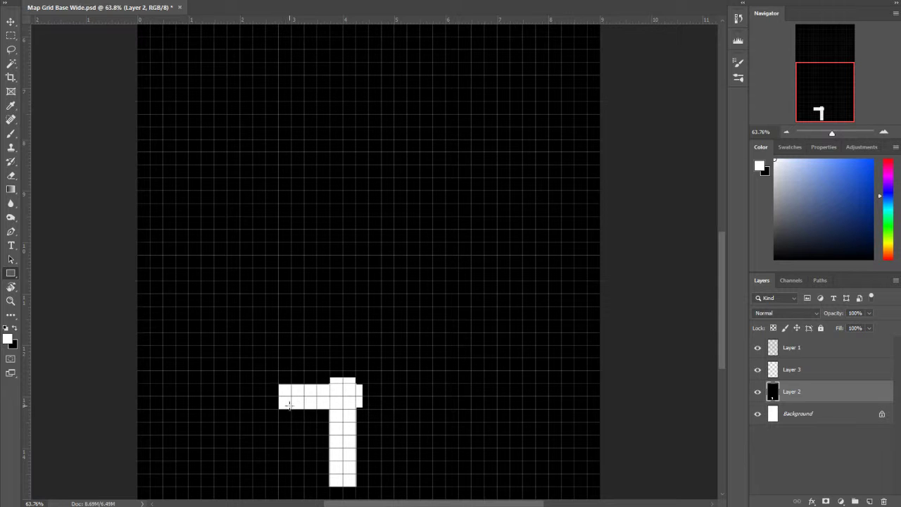
{"action": "left_click_drag", "start_coordinate": [291, 407], "coordinate": [267, 358]}
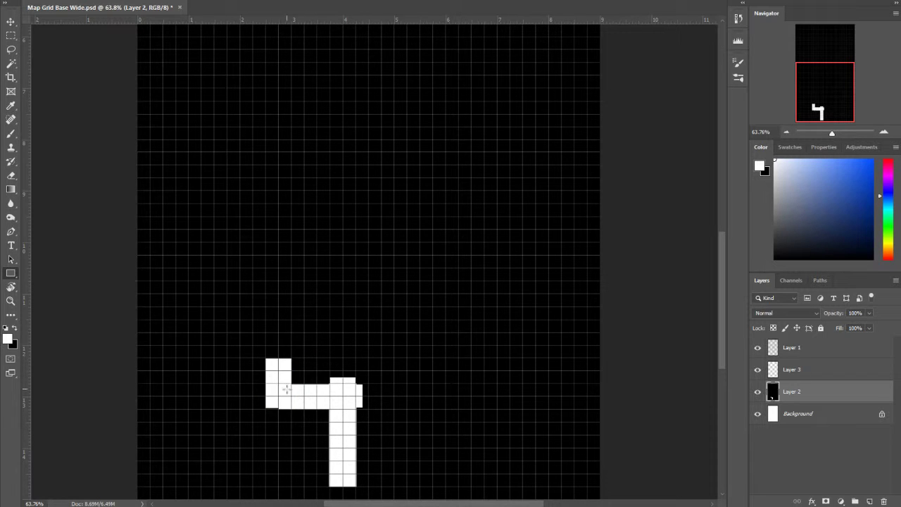
{"action": "left_click_drag", "start_coordinate": [280, 405], "coordinate": [266, 397]}
{"action": "left_click_drag", "start_coordinate": [305, 358], "coordinate": [228, 306]}
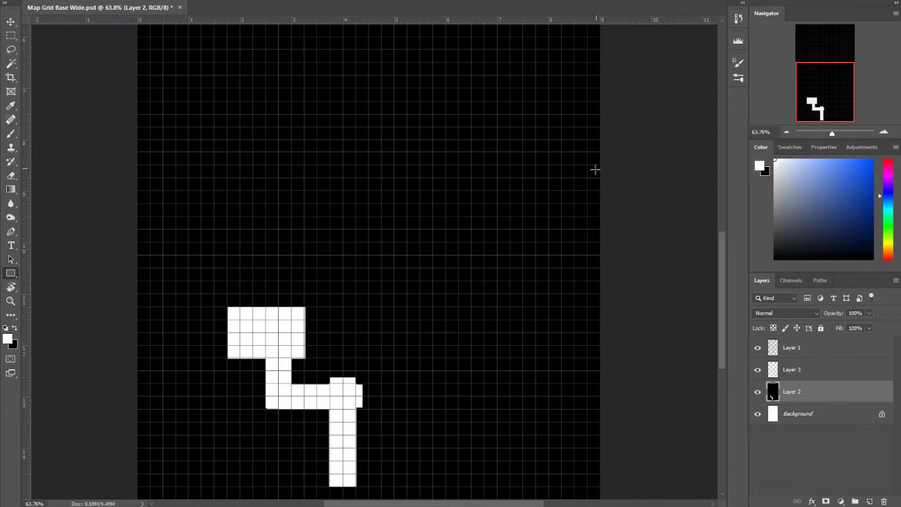
Extend the two-square-wide main corridor upward past the side passage by about twelve grid squares
{"action": "left_click", "coordinate": [355, 391]}
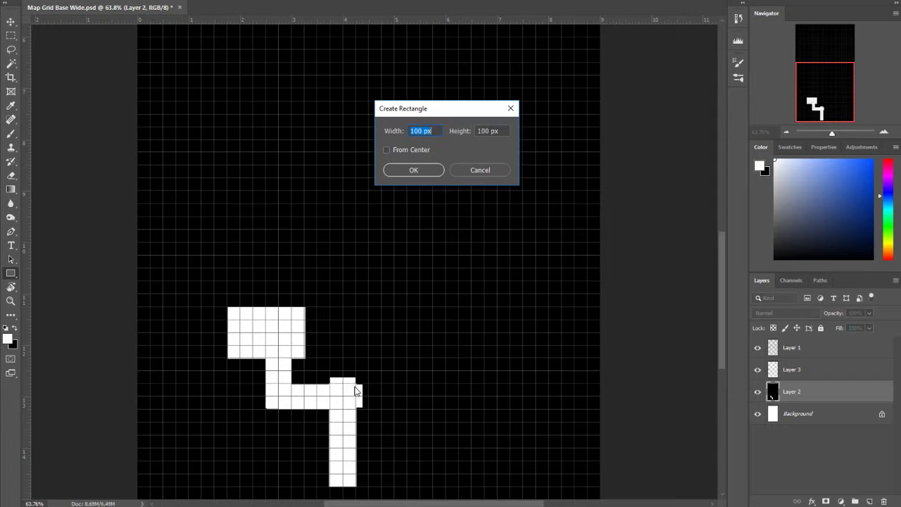
{"action": "left_click", "coordinate": [485, 171]}
{"action": "mouse_move", "coordinate": [329, 385]}
{"action": "left_mouse_down"}
{"action": "mouse_move", "coordinate": [354, 372]}
{"action": "mouse_move", "coordinate": [356, 308]}
{"action": "left_mouse_up"}
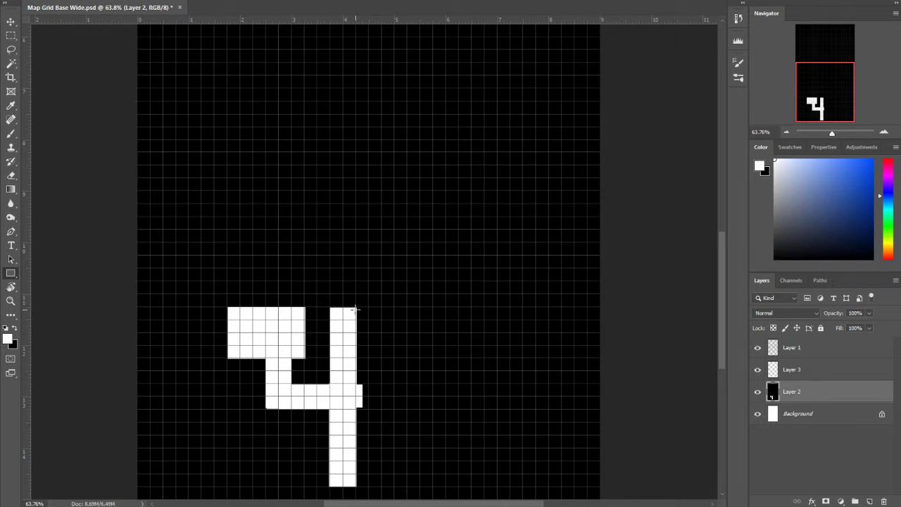
{"action": "left_click", "coordinate": [356, 309]}
{"action": "left_click", "coordinate": [478, 172]}
{"action": "left_click_drag", "start_coordinate": [357, 319], "coordinate": [331, 230]}
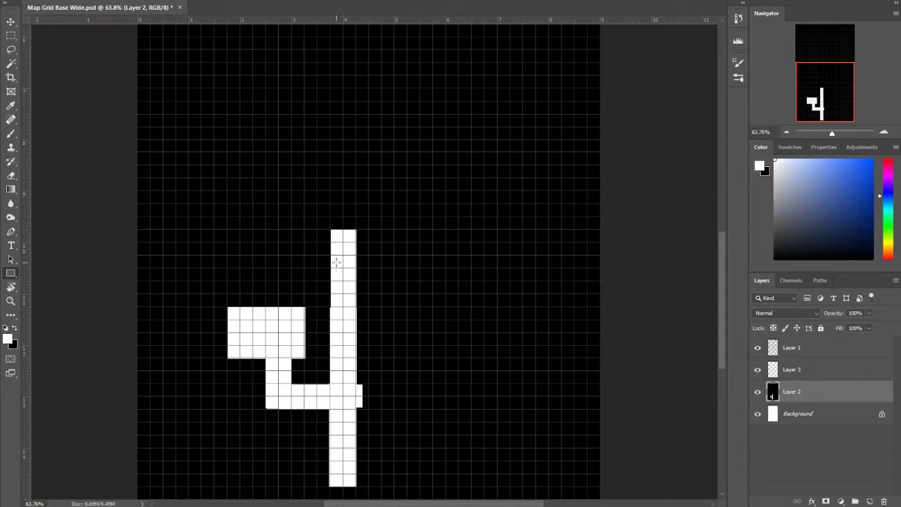
Add a black (000000) Stroke effect to Layer 3 and draw a small door there on the left edge of the main corridor's upper part
{"action": "left_click", "coordinate": [828, 372]}
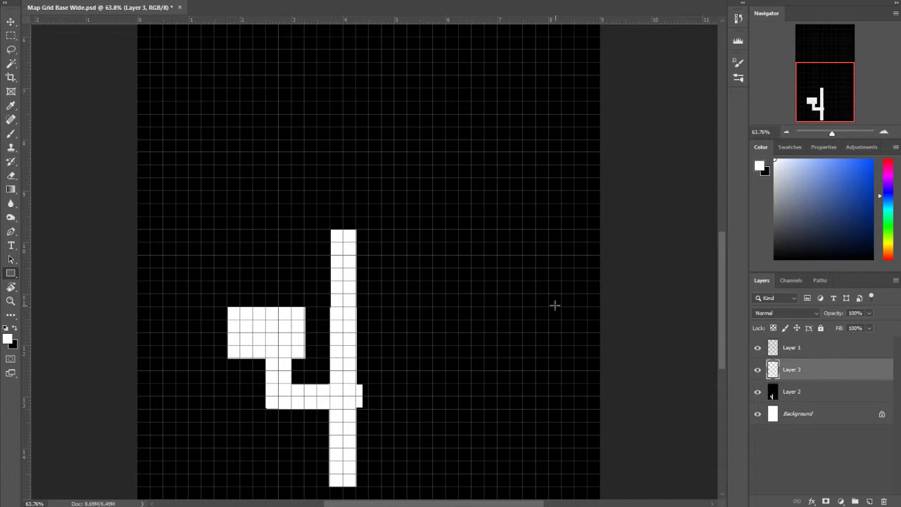
{"action": "left_click", "coordinate": [812, 503]}
{"action": "left_click", "coordinate": [829, 423]}
{"action": "left_click", "coordinate": [609, 171]}
{"action": "type", "text": "000000"}
{"action": "left_click", "coordinate": [553, 85]}
{"action": "left_click", "coordinate": [810, 75]}
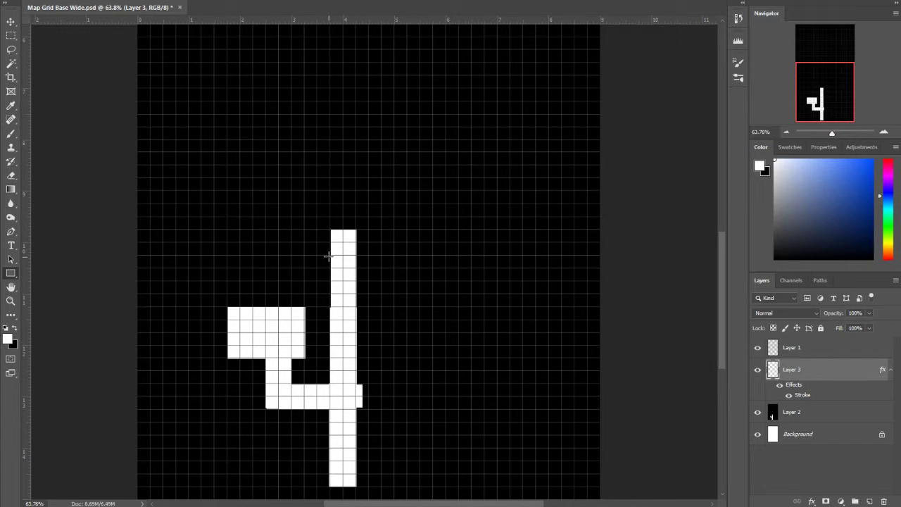
{"action": "left_click_drag", "start_coordinate": [328, 256], "coordinate": [331, 268]}
Switch to the Polygon tool and create a new layer directly above Layer 2
{"action": "left_click", "coordinate": [16, 276]}
{"action": "left_click", "coordinate": [52, 305]}
{"action": "left_click", "coordinate": [829, 419]}
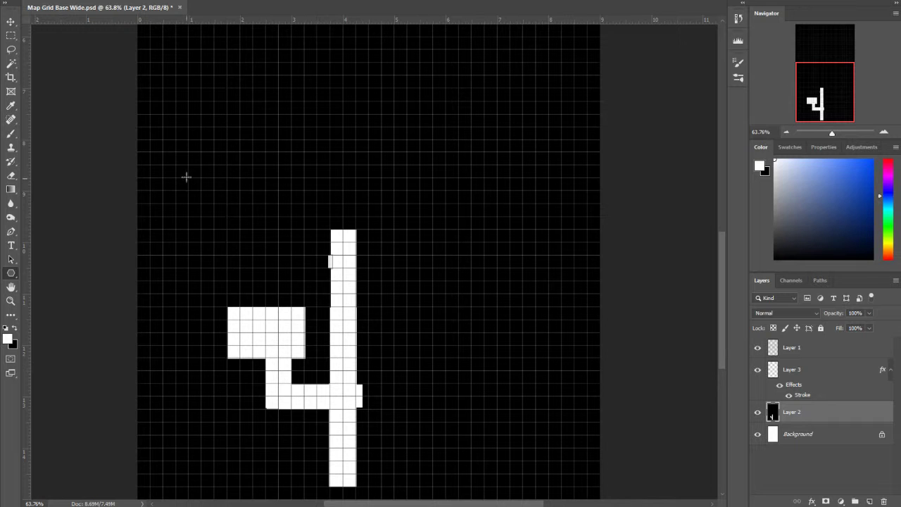
{"action": "key", "text": "ctrl+shift+n"}
{"action": "key", "text": "Return"}
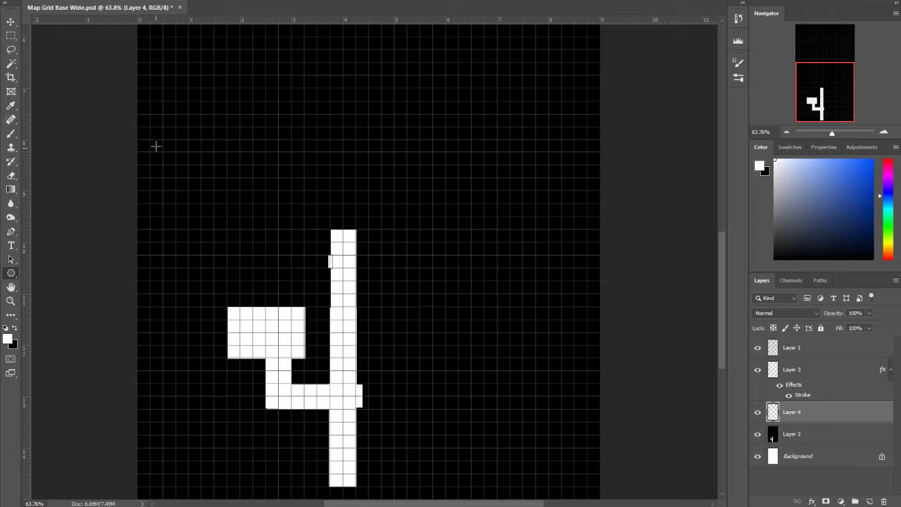
Try to draw a large octagonal room near the map's left edge and shift it toward the main corridor
{"action": "left_click_drag", "start_coordinate": [152, 140], "coordinate": [188, 228]}
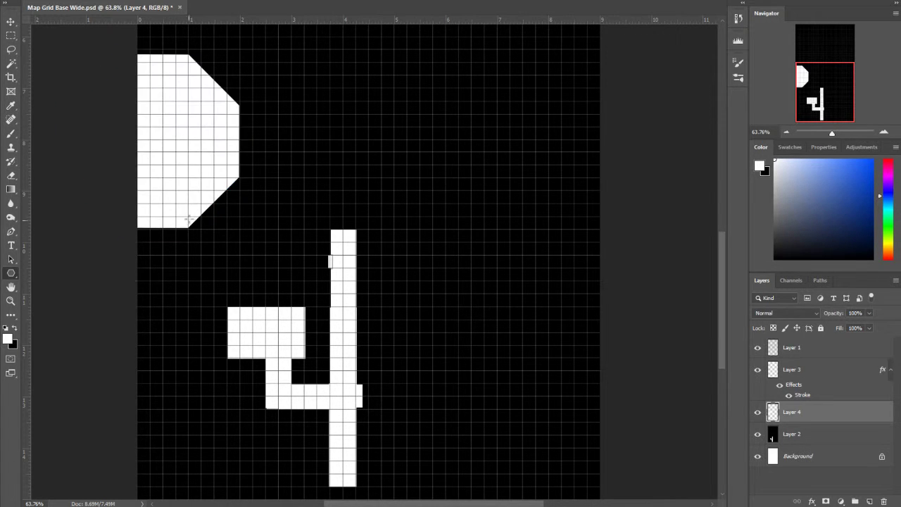
{"action": "key", "text": "v"}
{"action": "left_click_drag", "start_coordinate": [195, 177], "coordinate": [241, 218]}
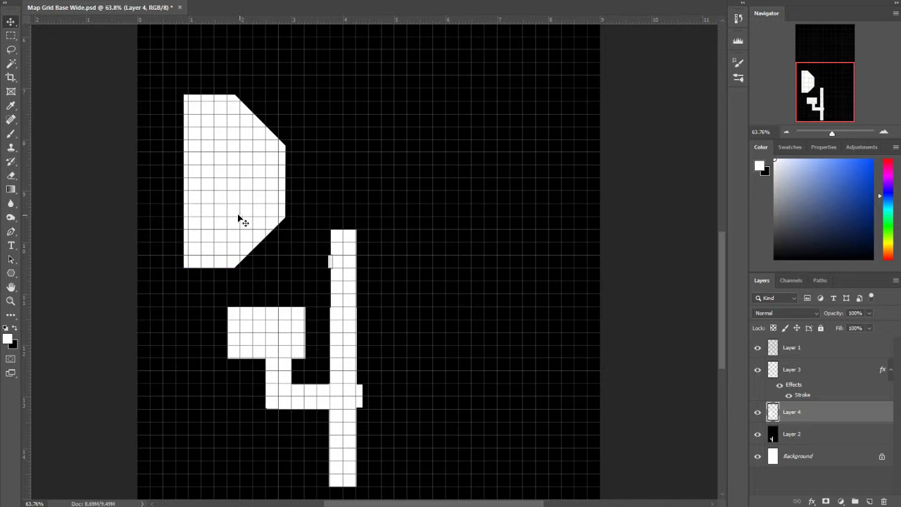
{"action": "key", "text": "ctrl+z"}
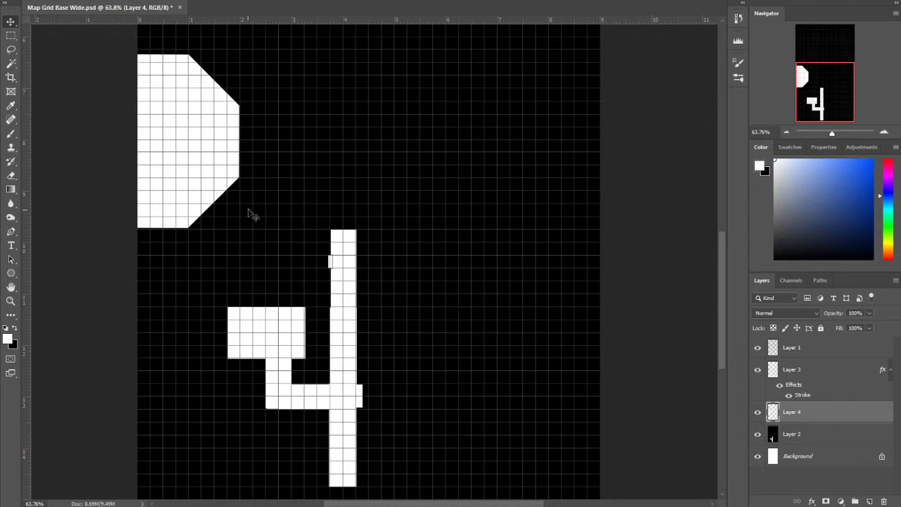
{"action": "key", "text": "ctrl+z"}
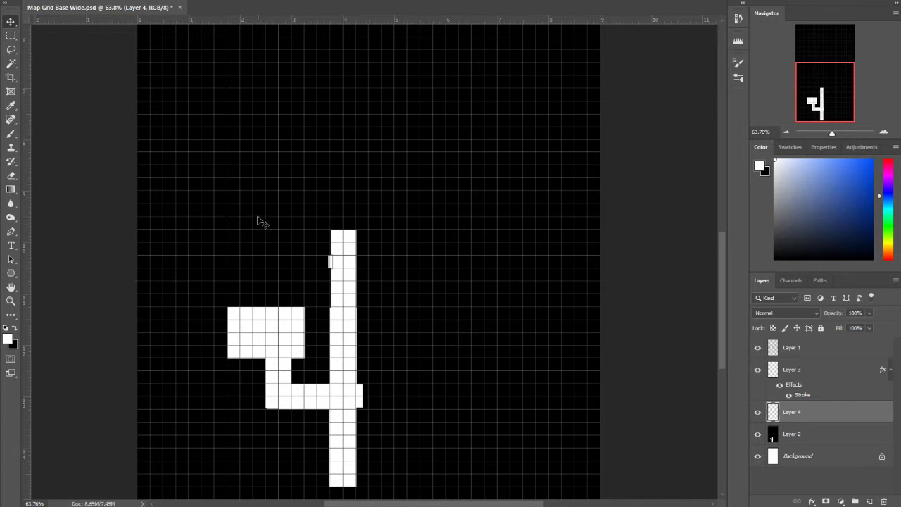
Draw an octagonal room about twelve grid squares wide on Layer 4 and place it left of the main corridor, above the small room
{"action": "key", "text": "u"}
{"action": "left_click_drag", "start_coordinate": [334, 66], "coordinate": [362, 132]}
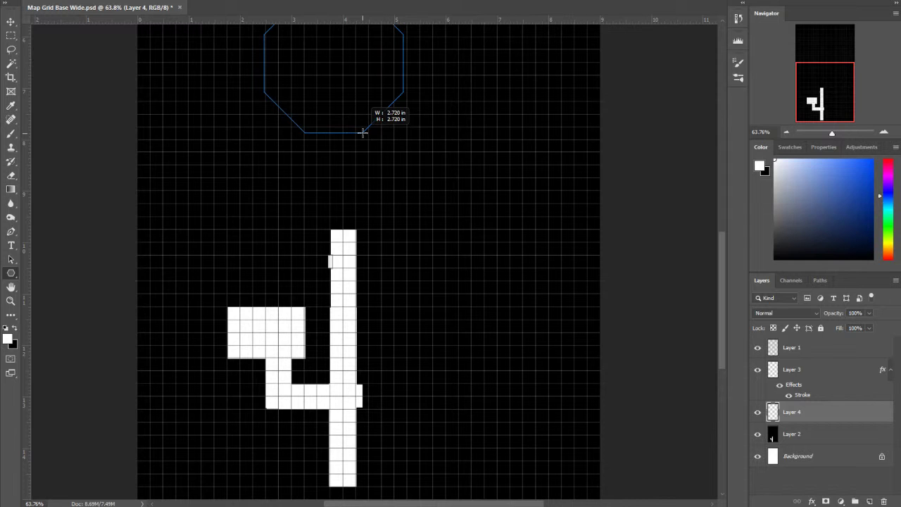
{"action": "left_click_drag", "start_coordinate": [363, 132], "coordinate": [362, 132]}
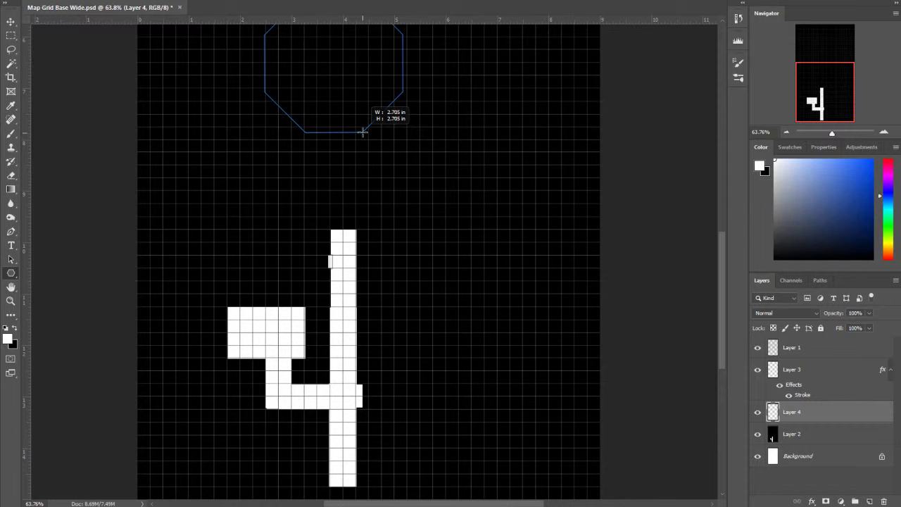
{"action": "left_click_drag", "start_coordinate": [363, 131], "coordinate": [367, 143]}
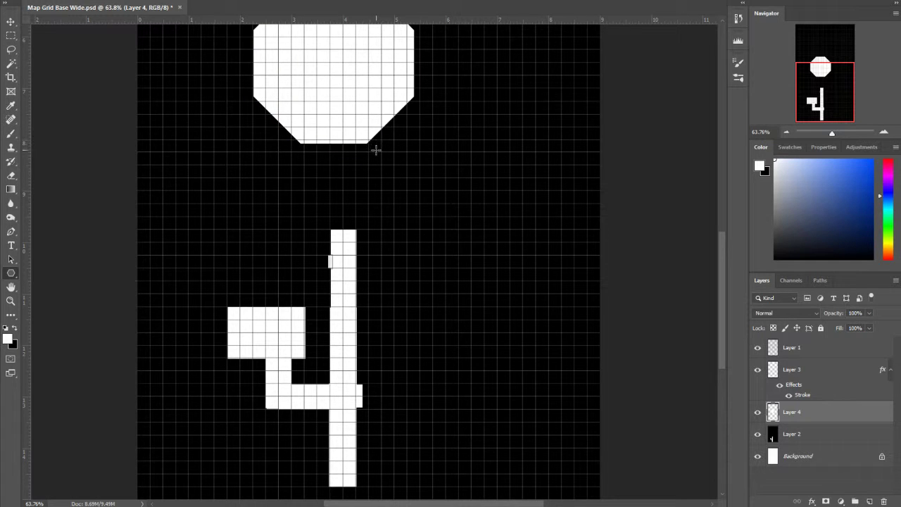
{"action": "key", "text": "v"}
{"action": "left_click_drag", "start_coordinate": [397, 100], "coordinate": [315, 248]}
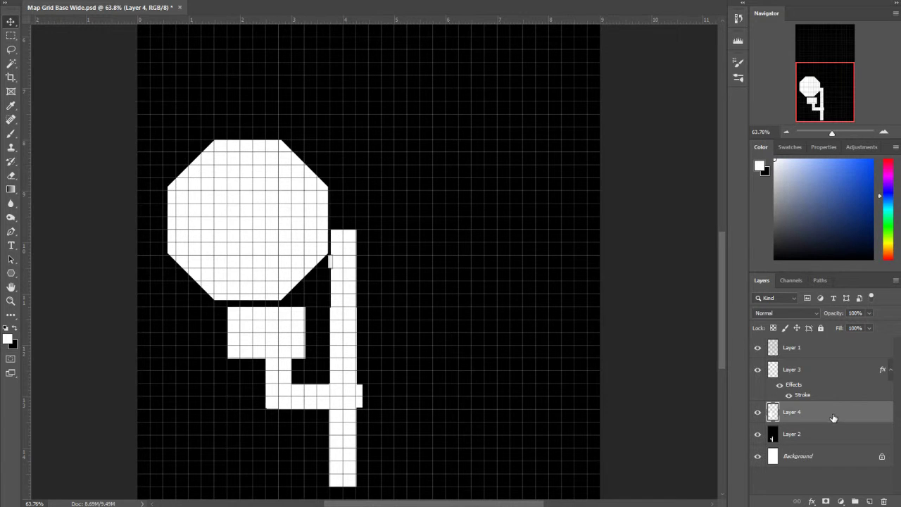
Move the Layer 3 door up one grid square to sit between the octagonal room and the main corridor
{"action": "left_click", "coordinate": [829, 369]}
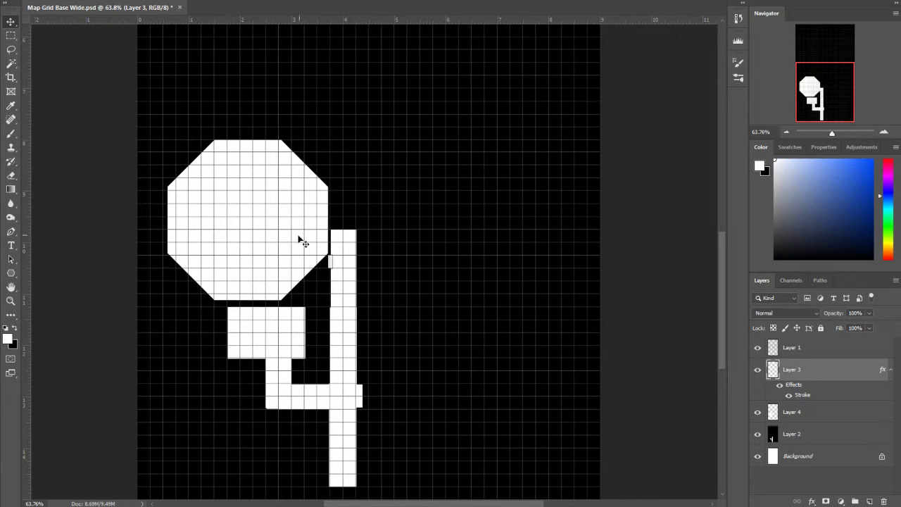
{"action": "mouse_move", "coordinate": [332, 261]}
{"action": "left_mouse_down"}
{"action": "mouse_move", "coordinate": [329, 243]}
{"action": "mouse_move", "coordinate": [330, 253]}
{"action": "left_mouse_up"}
{"action": "key", "text": "u"}
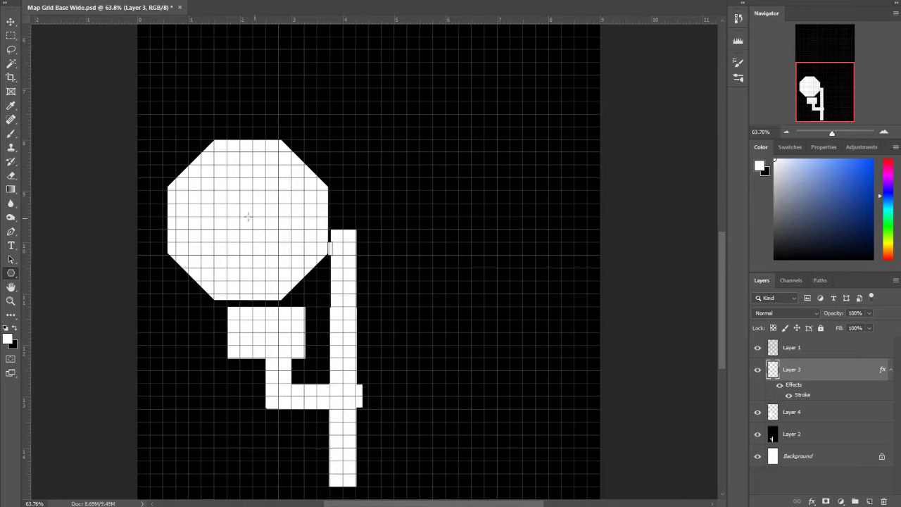
Draw small rectangular doors on Layer 3 at the middle of the octagonal room's bottom and top edges
{"action": "left_click", "coordinate": [11, 274]}
{"action": "right_click", "coordinate": [12, 274]}
{"action": "left_click", "coordinate": [70, 273]}
{"action": "left_click_drag", "start_coordinate": [239, 300], "coordinate": [253, 307]}
{"action": "right_click", "coordinate": [241, 141]}
{"action": "left_click", "coordinate": [243, 143]}
{"action": "left_click", "coordinate": [245, 146]}
{"action": "left_click", "coordinate": [490, 171]}
{"action": "left_click_drag", "start_coordinate": [238, 139], "coordinate": [254, 145]}
{"action": "key", "text": "ctrl+z"}
{"action": "left_click_drag", "start_coordinate": [239, 138], "coordinate": [253, 143]}
Raise the opacity of Layer 3's Stroke effect to 100% and adjust its size to a slightly thicker door outline
{"action": "double_click", "coordinate": [803, 396]}
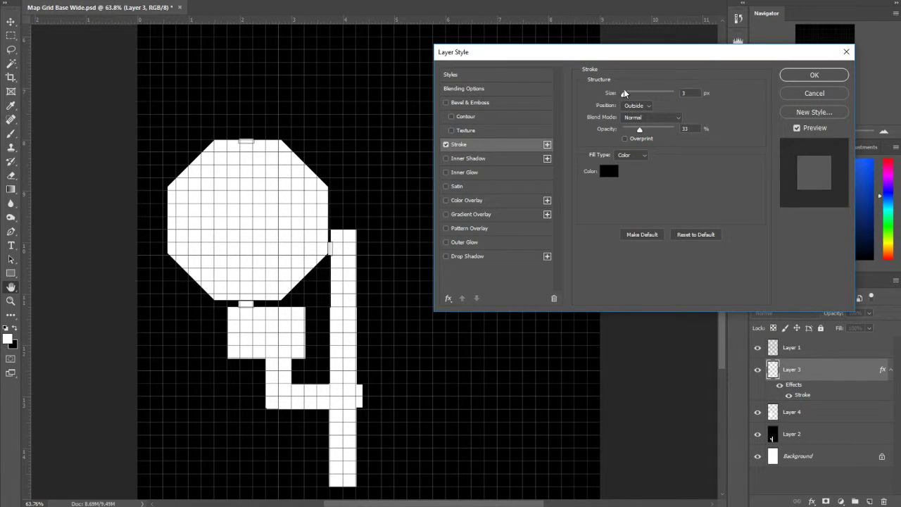
{"action": "left_click_drag", "start_coordinate": [624, 95], "coordinate": [628, 96]}
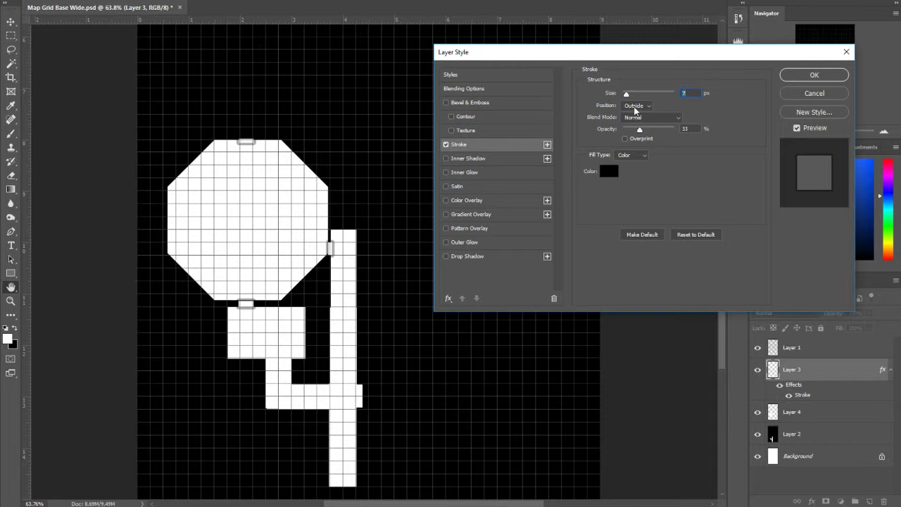
{"action": "left_click_drag", "start_coordinate": [659, 129], "coordinate": [682, 130]}
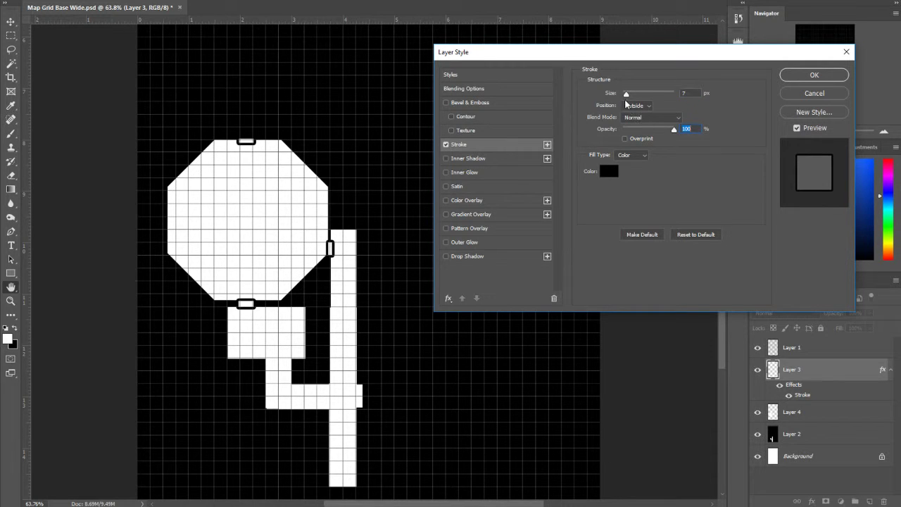
{"action": "left_click_drag", "start_coordinate": [627, 94], "coordinate": [625, 98]}
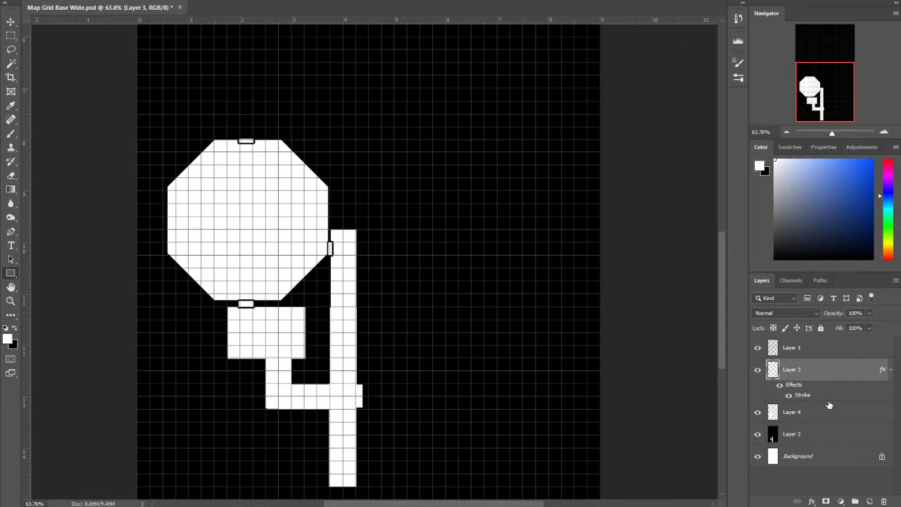
Merge the octagonal room's Layer 4 down into Layer 2
{"action": "left_click_drag", "start_coordinate": [826, 81], "coordinate": [824, 61]}
{"action": "left_click", "coordinate": [824, 415]}
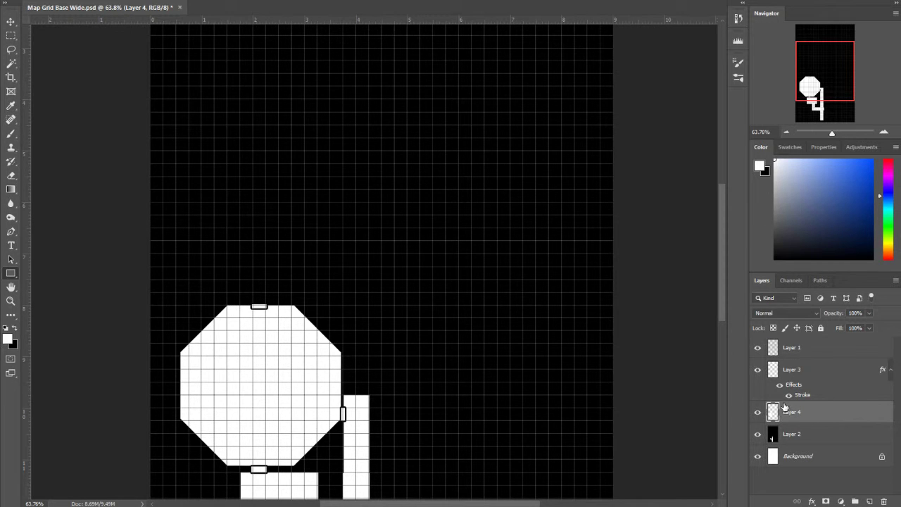
{"action": "key", "text": "ctrl+e"}
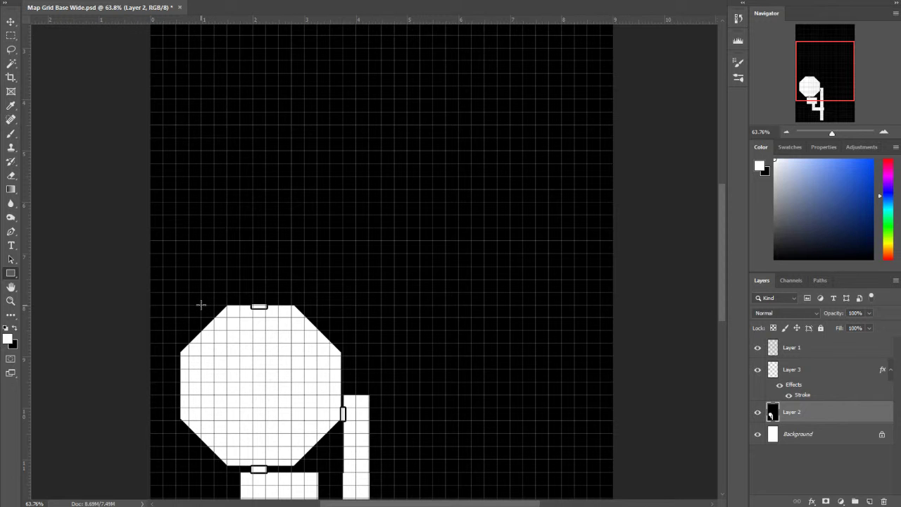
Try a white strip about 2.5 in wide and one grid square high along the octagonal room's top edge
{"action": "left_click_drag", "start_coordinate": [201, 306], "coordinate": [329, 293]}
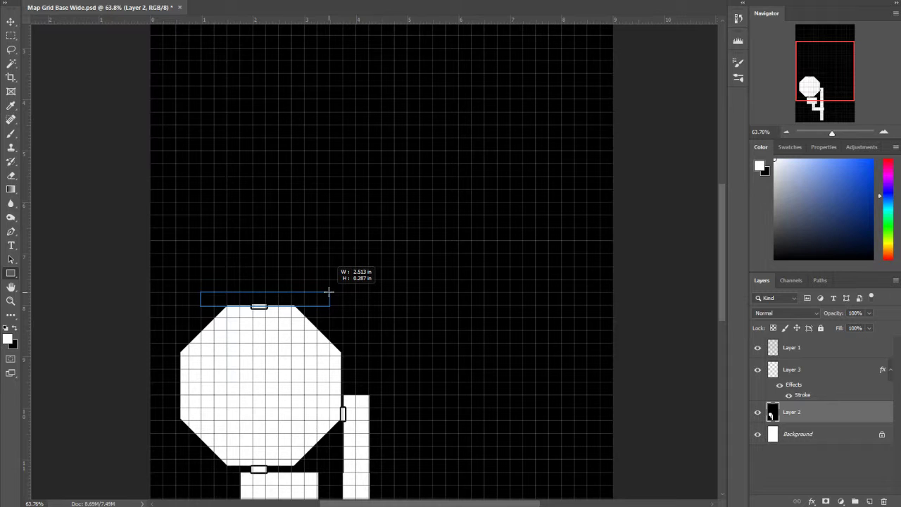
{"action": "left_click_drag", "start_coordinate": [329, 293], "coordinate": [329, 294]}
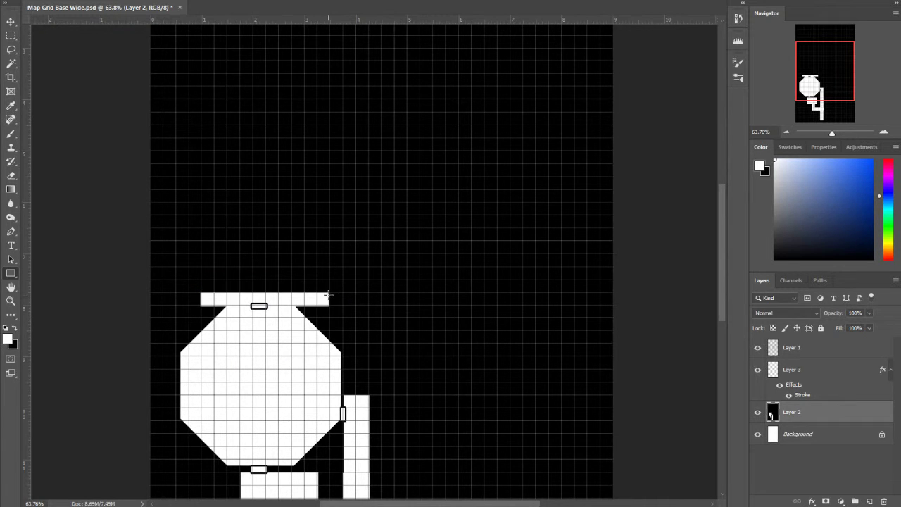
{"action": "key", "text": "ctrl+z"}
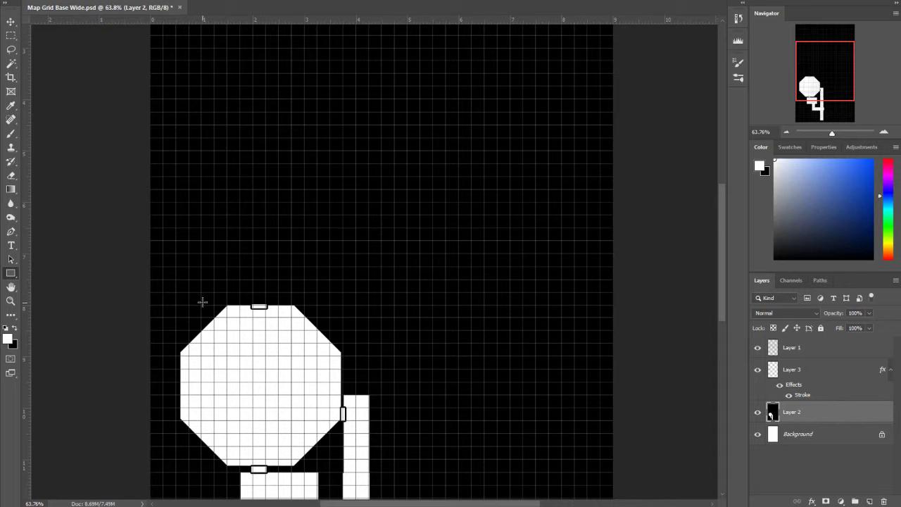
On Layer 2, draw a white room about 2.5 by 4 in above the octagonal room and black out the vertical corridor's top grid row
{"action": "left_click_drag", "start_coordinate": [202, 303], "coordinate": [329, 99]}
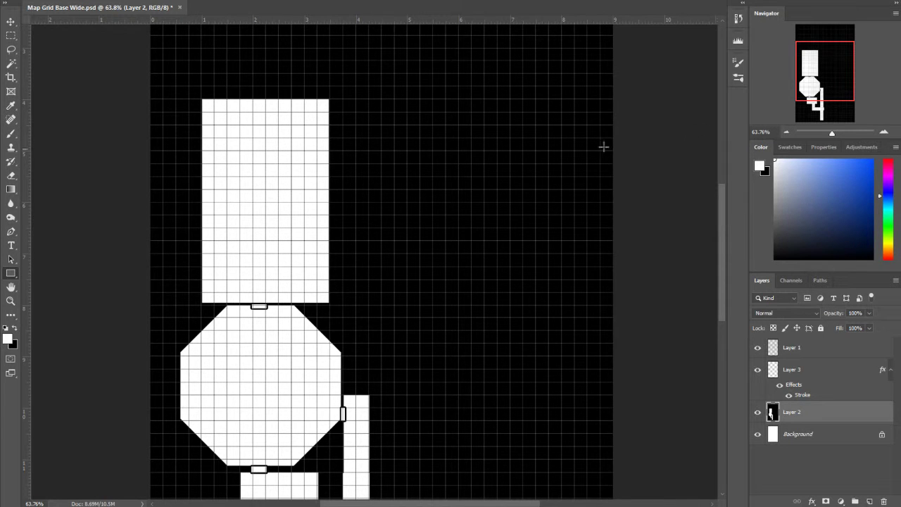
{"action": "left_click_drag", "start_coordinate": [831, 73], "coordinate": [828, 80]}
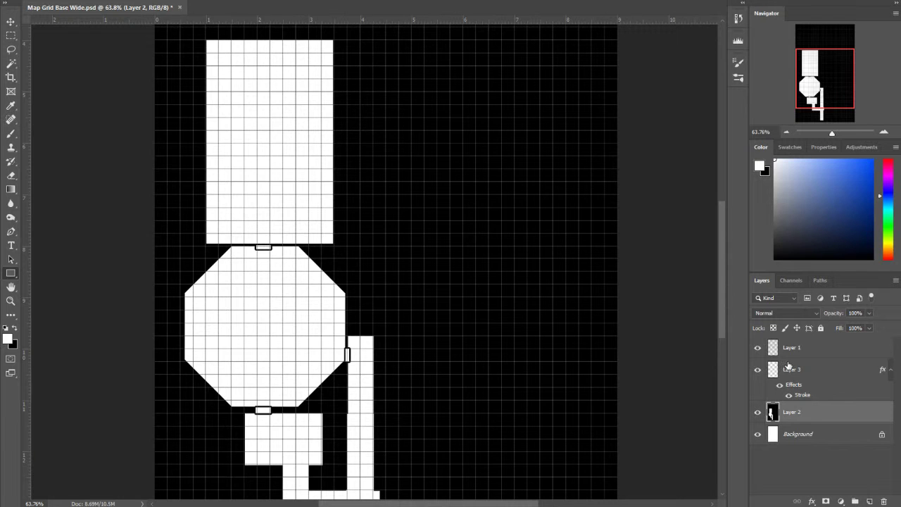
{"action": "key", "text": "x"}
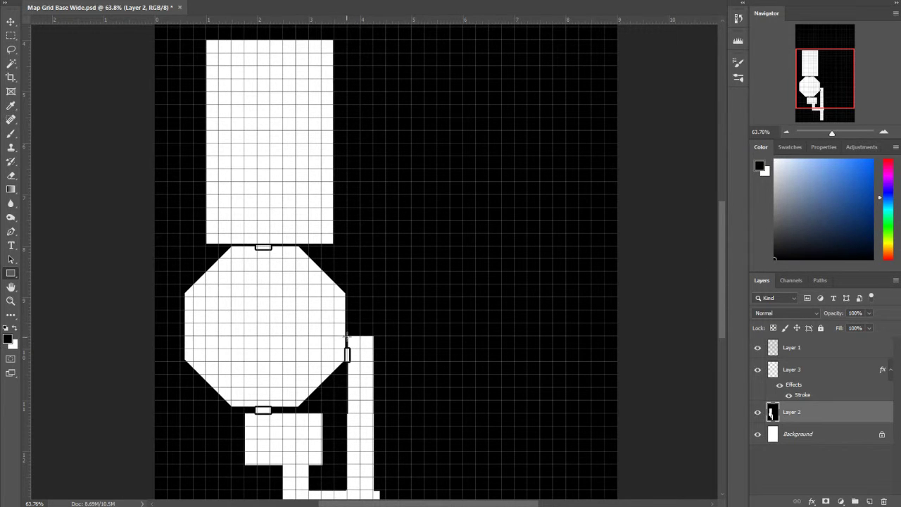
{"action": "left_click_drag", "start_coordinate": [345, 336], "coordinate": [383, 348]}
{"action": "scroll", "coordinate": [481, 332], "scroll_direction": "down", "scroll_amount": 3}
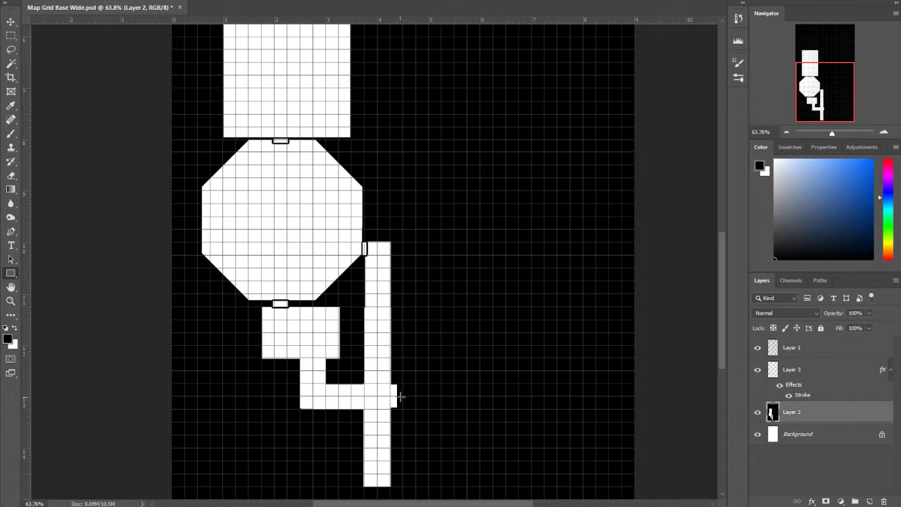
Extend the horizontal corridor in white about 1.25 in east of the crossing, and turn it north in a branch about 2.5 in long
{"action": "key", "text": "x"}
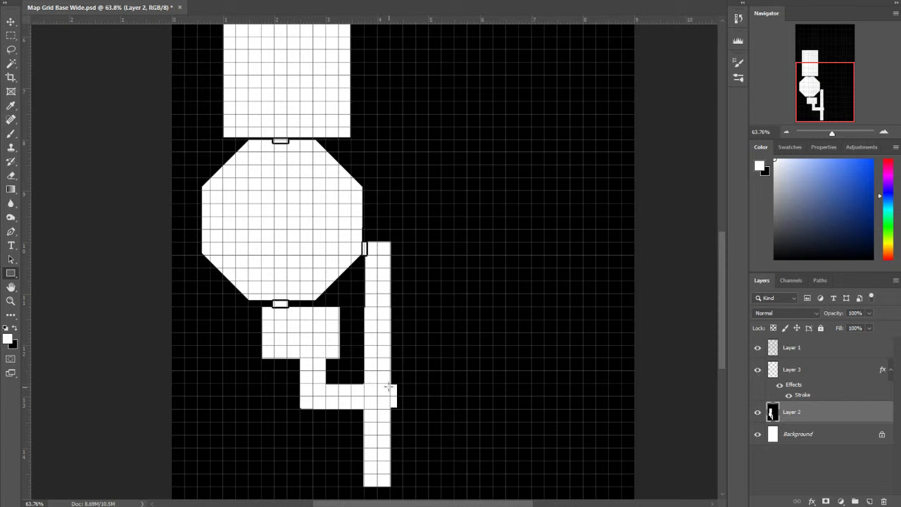
{"action": "left_click_drag", "start_coordinate": [387, 385], "coordinate": [428, 360]}
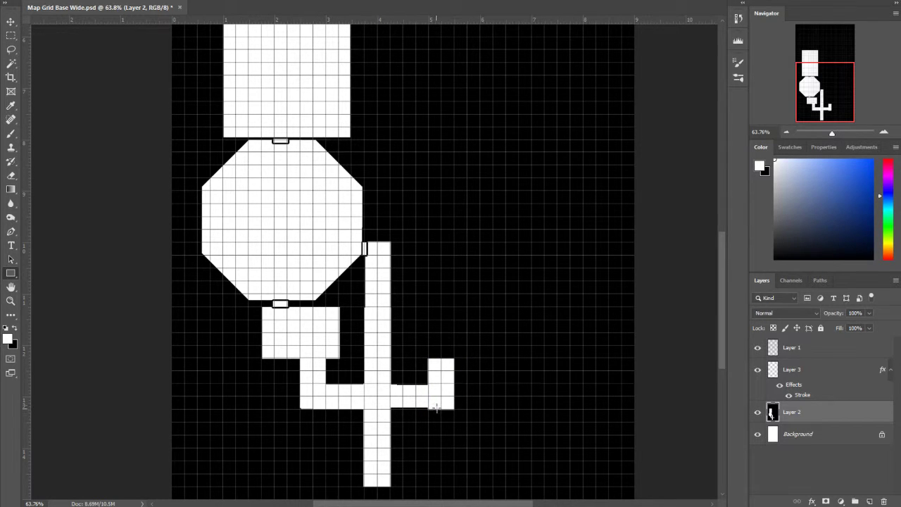
{"action": "mouse_move", "coordinate": [437, 407]}
{"action": "left_mouse_down"}
{"action": "mouse_move", "coordinate": [393, 380]}
{"action": "mouse_move", "coordinate": [390, 388]}
{"action": "mouse_move", "coordinate": [440, 394]}
{"action": "mouse_move", "coordinate": [454, 409]}
{"action": "left_mouse_up"}
{"action": "left_click_drag", "start_coordinate": [454, 369], "coordinate": [428, 307]}
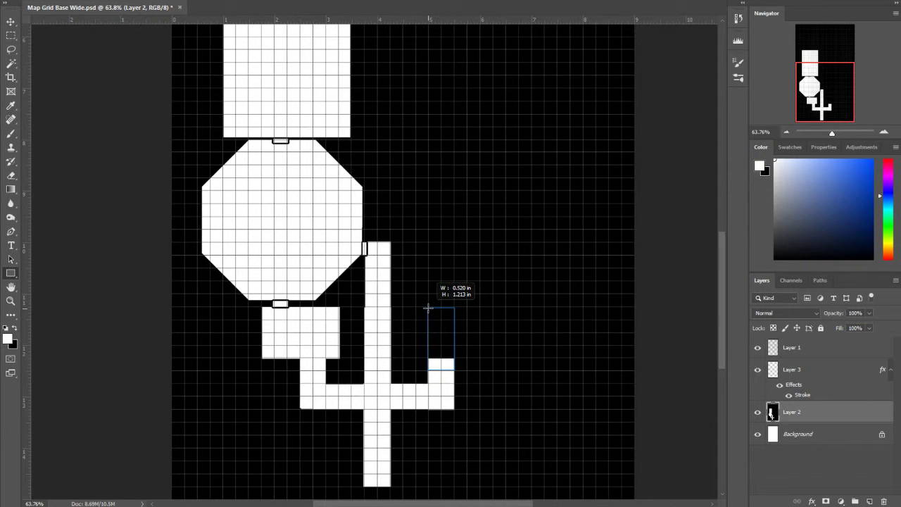
{"action": "left_click_drag", "start_coordinate": [428, 308], "coordinate": [429, 282]}
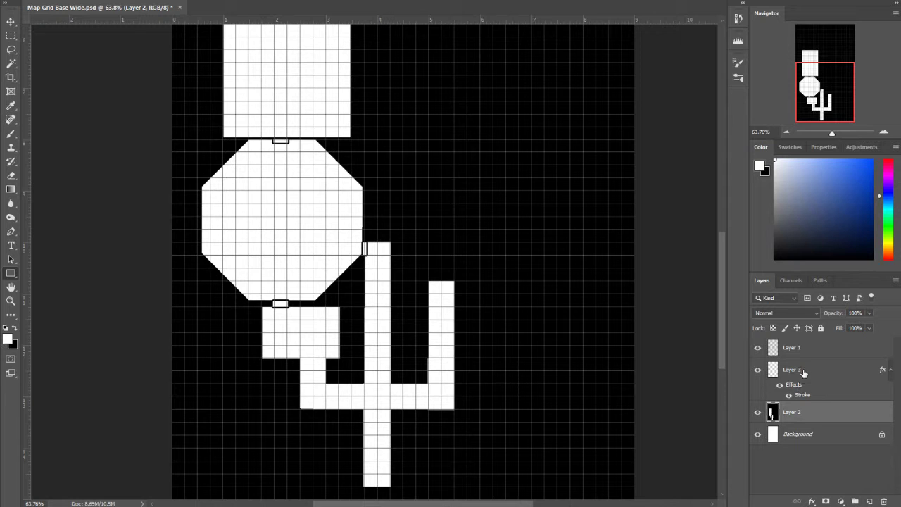
Add a small door on Layer 3 to the new branch's west side and a one-square white passage beyond it on Layer 2
{"action": "left_click", "coordinate": [827, 372]}
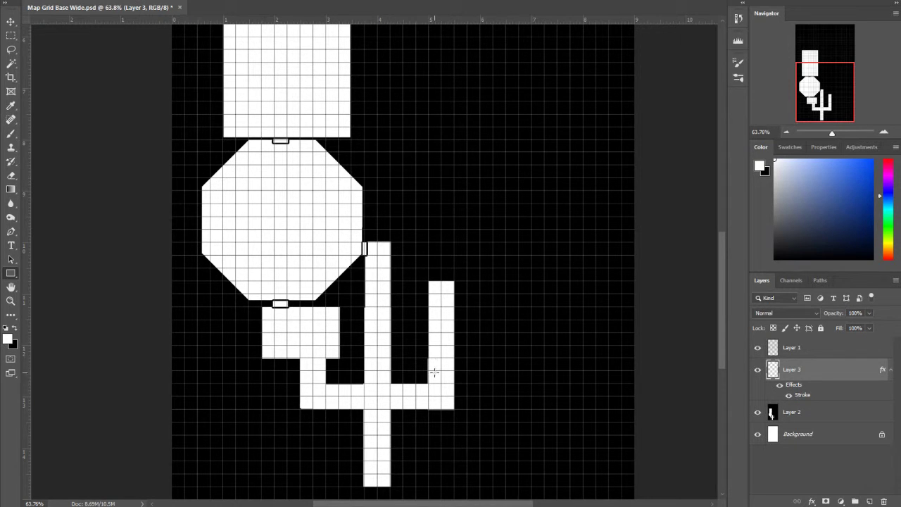
{"action": "left_click_drag", "start_coordinate": [426, 307], "coordinate": [432, 321]}
{"action": "left_click", "coordinate": [816, 412]}
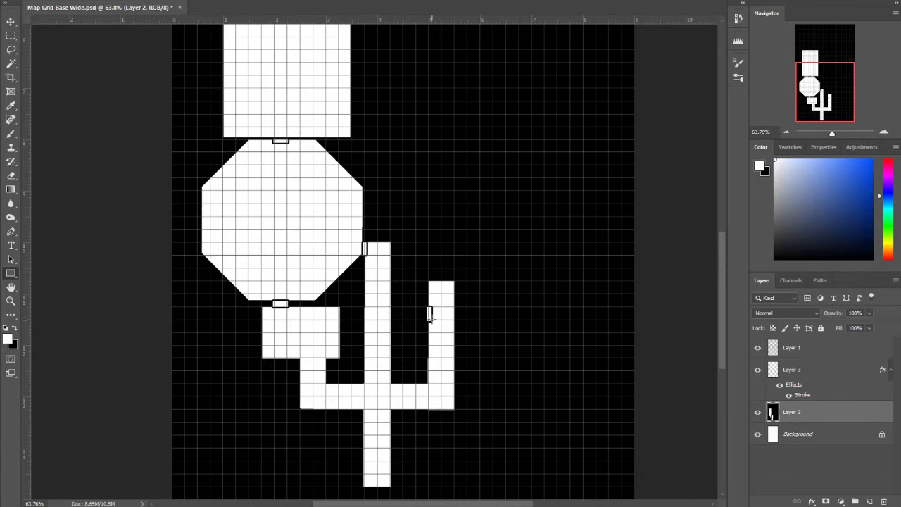
{"action": "left_click_drag", "start_coordinate": [431, 322], "coordinate": [416, 308]}
Lengthen the eastern vertical corridor about 1 in upward on Layer 2 and place a small door at its top end on Layer 3
{"action": "left_click_drag", "start_coordinate": [826, 93], "coordinate": [827, 87]}
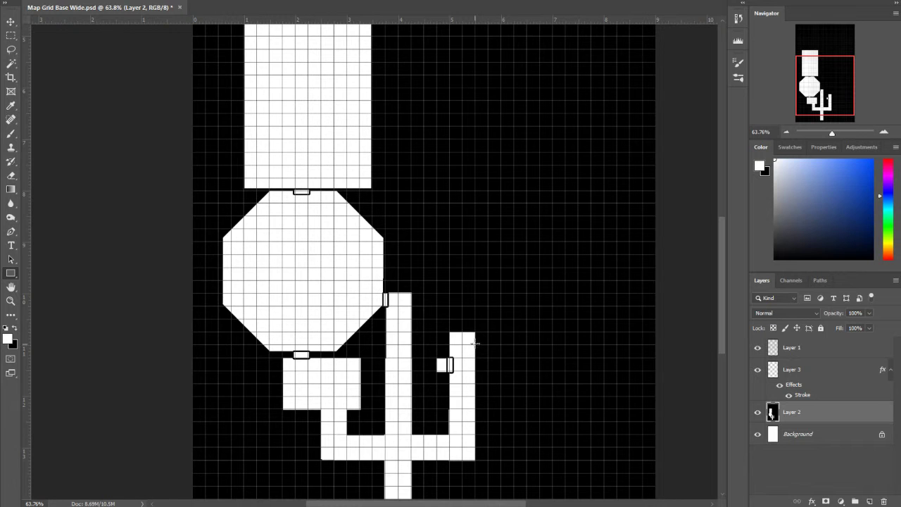
{"action": "left_click_drag", "start_coordinate": [475, 344], "coordinate": [450, 280]}
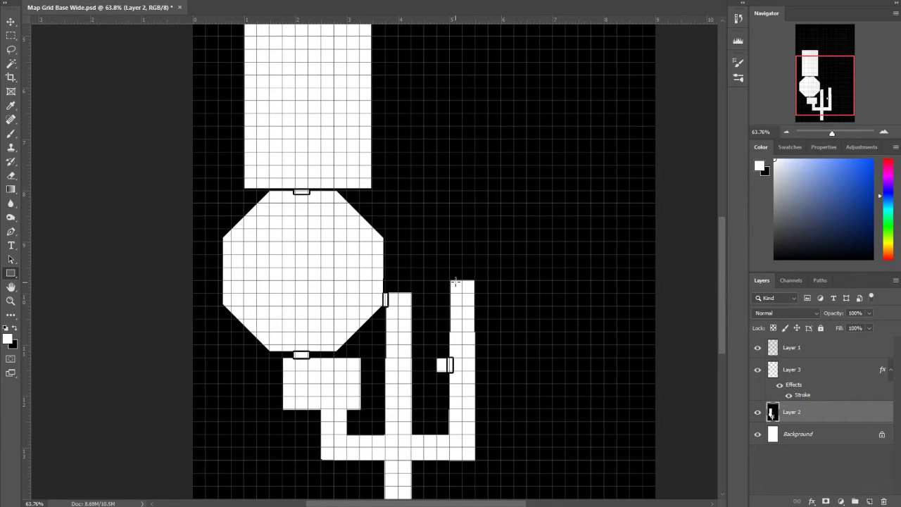
{"action": "left_click", "coordinate": [821, 370]}
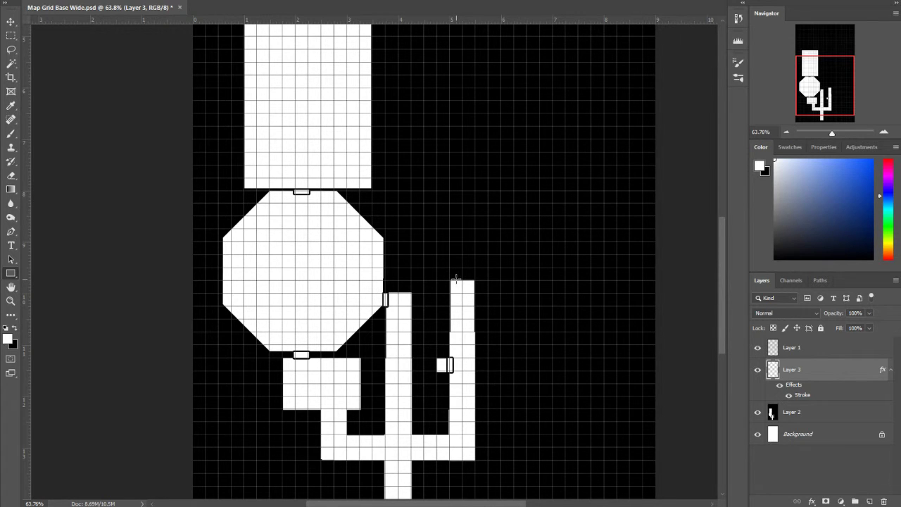
{"action": "left_click_drag", "start_coordinate": [457, 279], "coordinate": [467, 284]}
Draw a white room about 2 by 1.5 in on Layer 2 directly above the eastern corridor's top door
{"action": "left_click", "coordinate": [811, 418]}
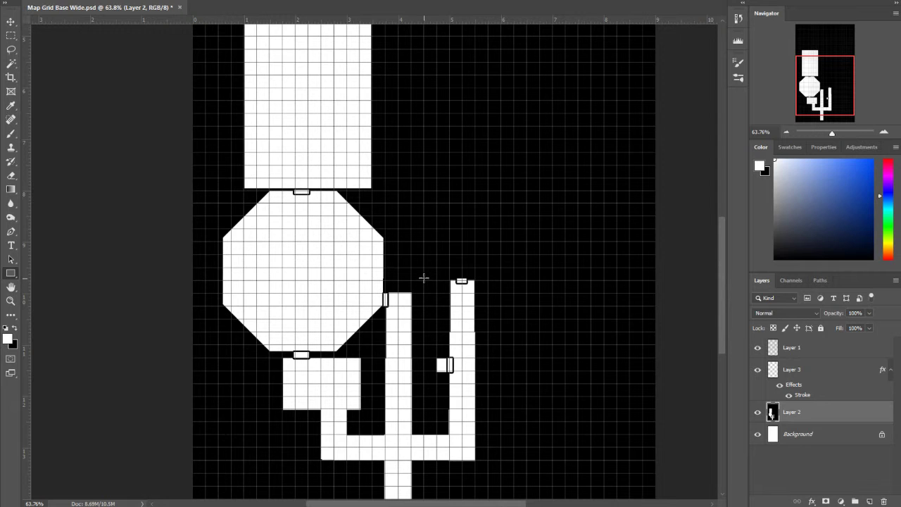
{"action": "left_click_drag", "start_coordinate": [423, 279], "coordinate": [526, 203]}
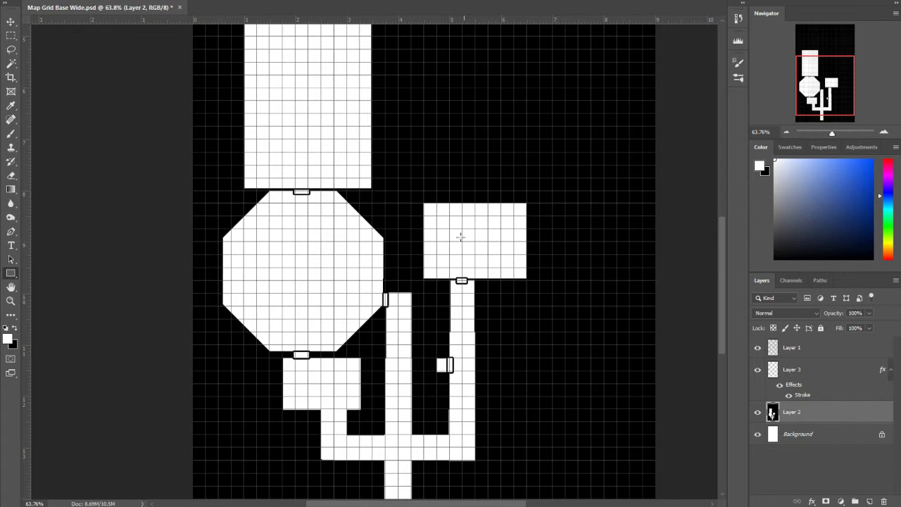
Add two small doors on Layer 3 along the top edge of the room above the eastern corridor
{"action": "left_click", "coordinate": [834, 370]}
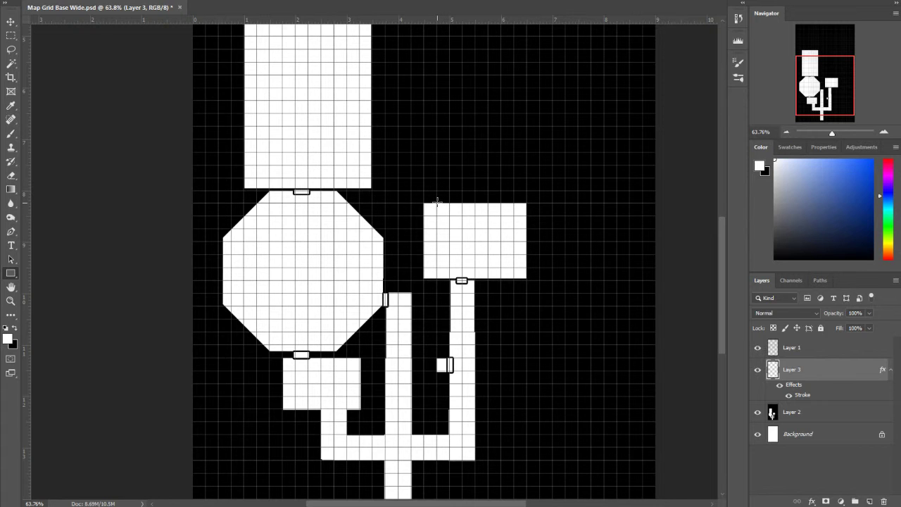
{"action": "right_click", "coordinate": [439, 202]}
{"action": "left_click", "coordinate": [439, 202]}
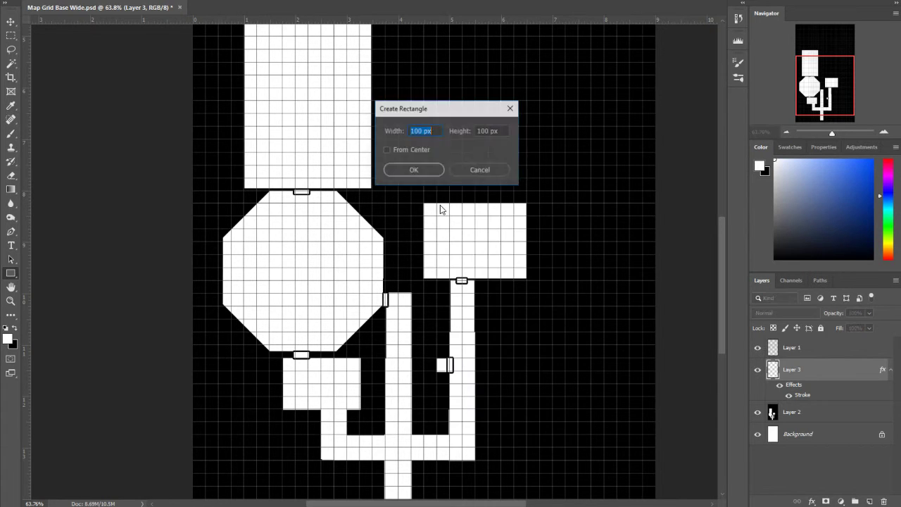
{"action": "left_click", "coordinate": [483, 168]}
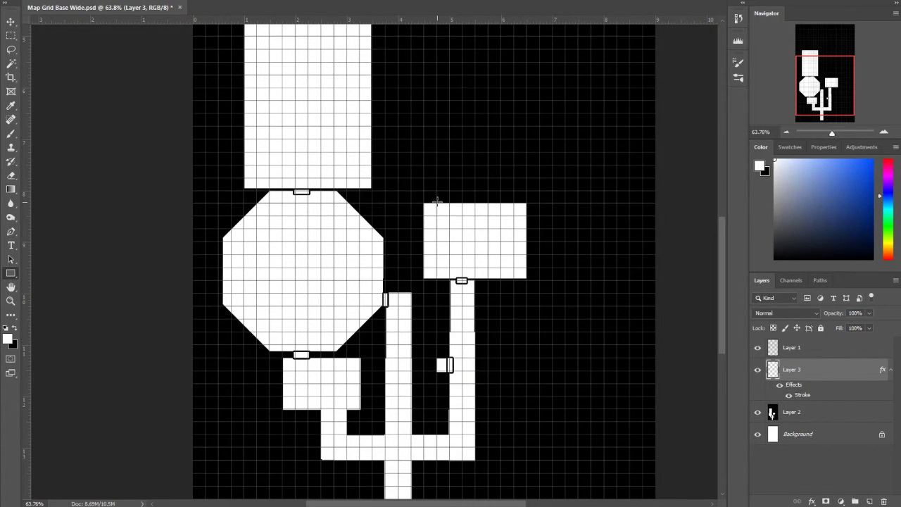
{"action": "left_click_drag", "start_coordinate": [436, 201], "coordinate": [451, 206]}
{"action": "left_click_drag", "start_coordinate": [500, 202], "coordinate": [513, 205]}
{"action": "left_click_drag", "start_coordinate": [524, 242], "coordinate": [528, 250]}
{"action": "key", "text": "ctrl+z"}
On Layer 2, draw a white passage about 0.5 in long from the room's east wall to a new room about 1.75 by 2.75 in
{"action": "left_click", "coordinate": [817, 414]}
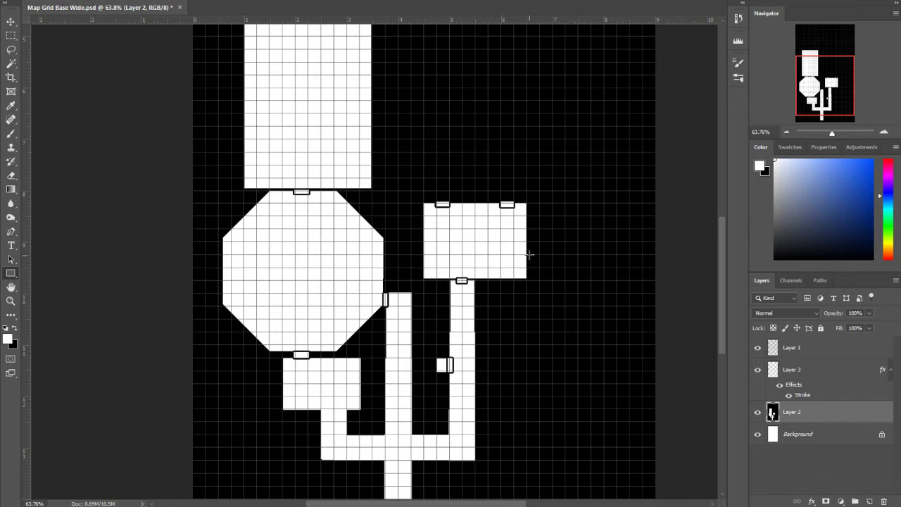
{"action": "left_click_drag", "start_coordinate": [525, 255], "coordinate": [552, 266]}
{"action": "left_click_drag", "start_coordinate": [552, 203], "coordinate": [642, 344]}
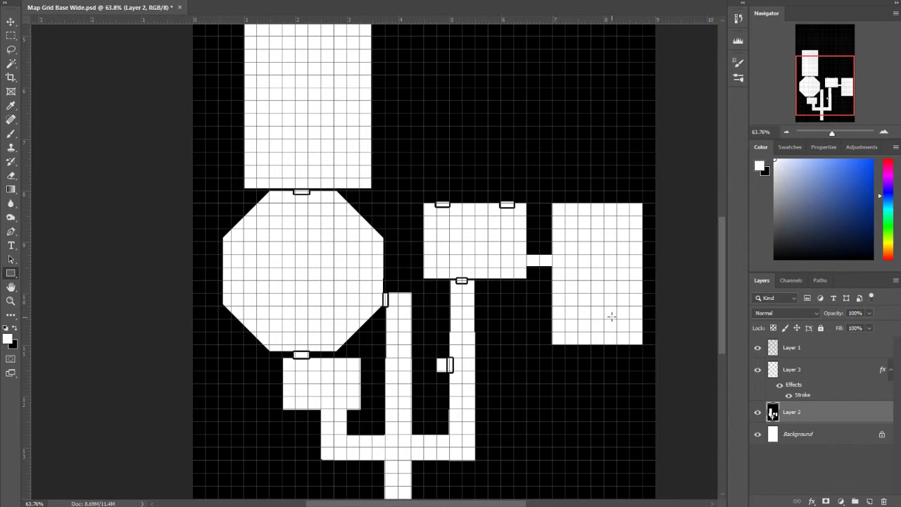